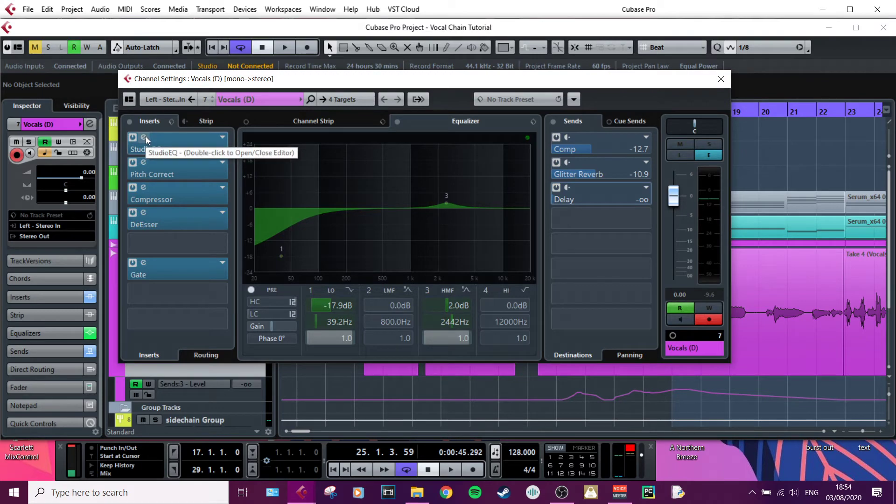
# - Examine the StudioEQ insert's settings on the Vocals (D) channel and close the plug-in
pyautogui.doubleClick(145, 136)
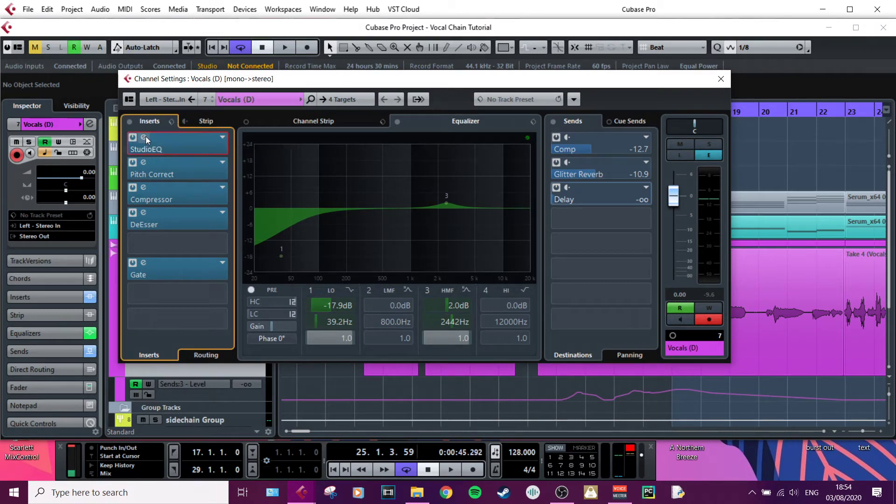
pyautogui.moveTo(294, 134); pyautogui.dragTo(409, 239)
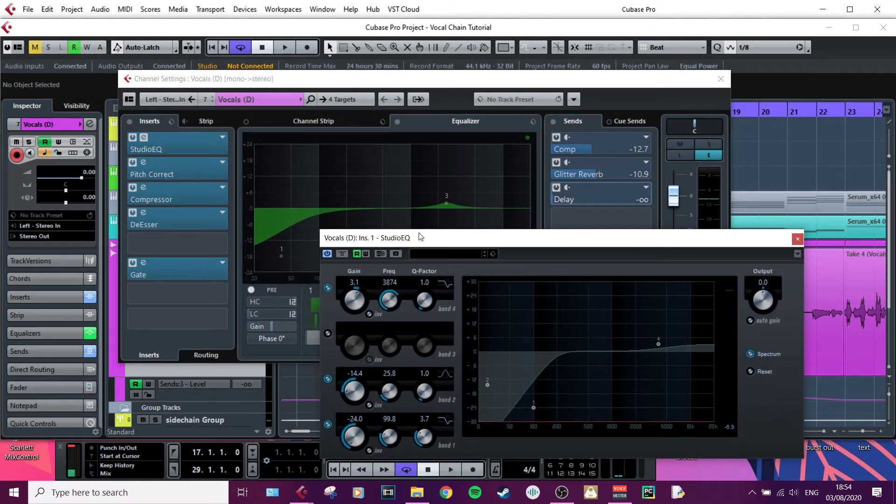
pyautogui.moveTo(425, 240); pyautogui.dragTo(337, 145)
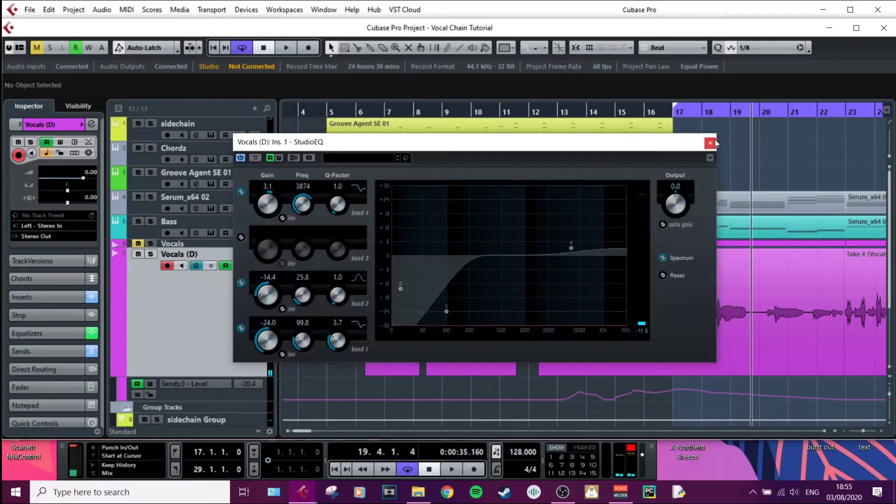
pyautogui.click(714, 143)
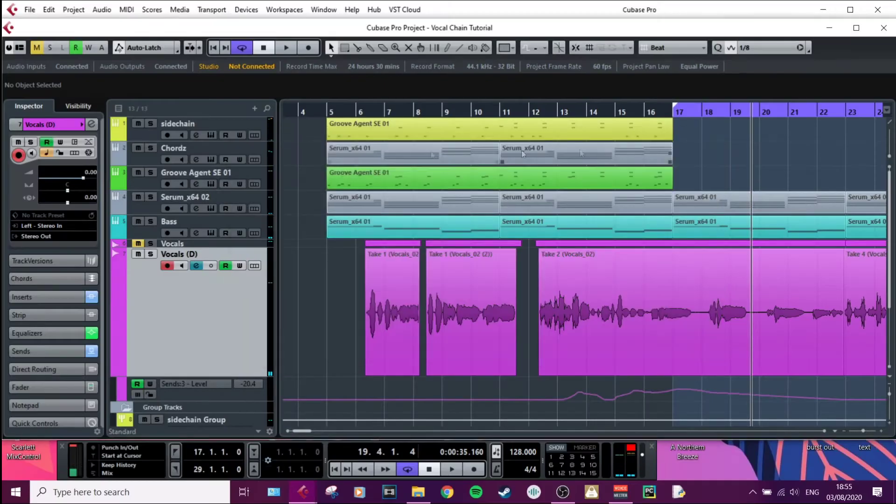
# - Reopen the Vocals (D) channel settings and examine the Pitch Correct insert's speed, tolerance and scale settings
pyautogui.click(92, 124)
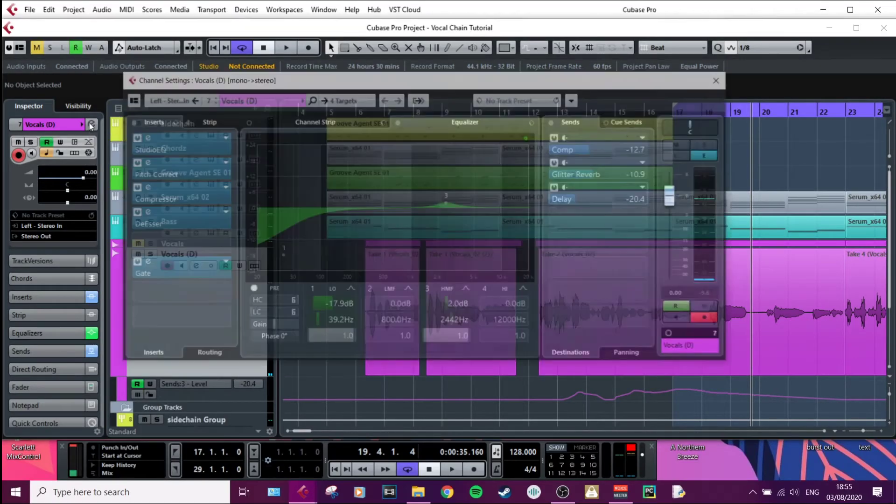
pyautogui.click(145, 162)
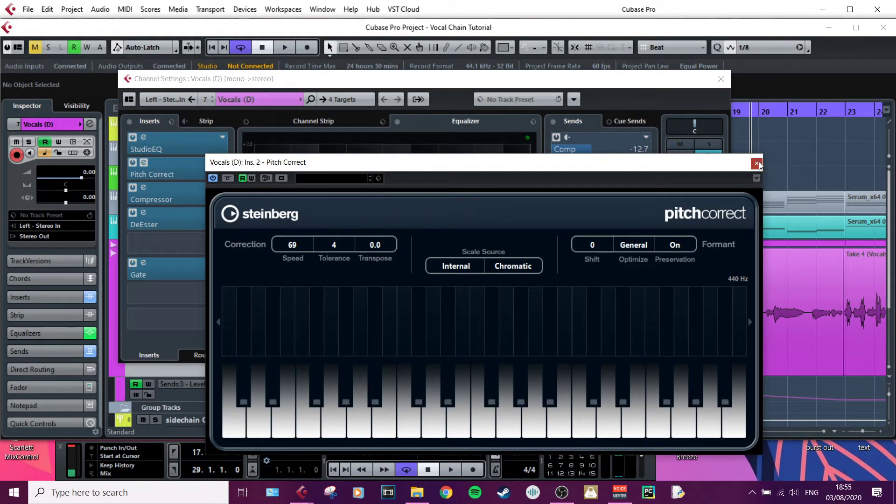
pyautogui.click(757, 162)
# - Set the vocal Compressor insert's threshold to -25.8 and ratio to 4.31, and turn off automatic make-up gain
pyautogui.click(143, 188)
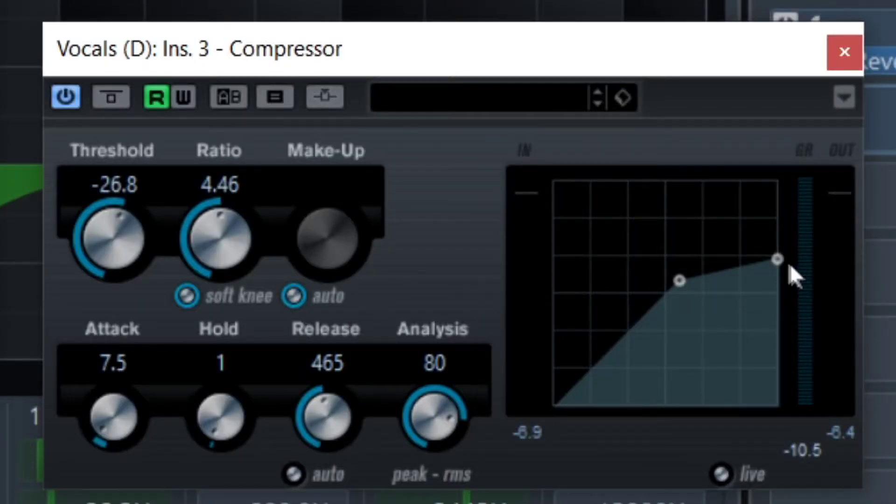
pyautogui.moveTo(781, 258)
pyautogui.mouseDown()
pyautogui.moveTo(786, 155)
pyautogui.moveTo(780, 223)
pyautogui.moveTo(789, 293)
pyautogui.moveTo(788, 256)
pyautogui.mouseUp()
pyautogui.moveTo(683, 278)
pyautogui.mouseDown()
pyautogui.moveTo(728, 222)
pyautogui.moveTo(675, 296)
pyautogui.moveTo(717, 237)
pyautogui.moveTo(695, 289)
pyautogui.moveTo(700, 277)
pyautogui.mouseUp()
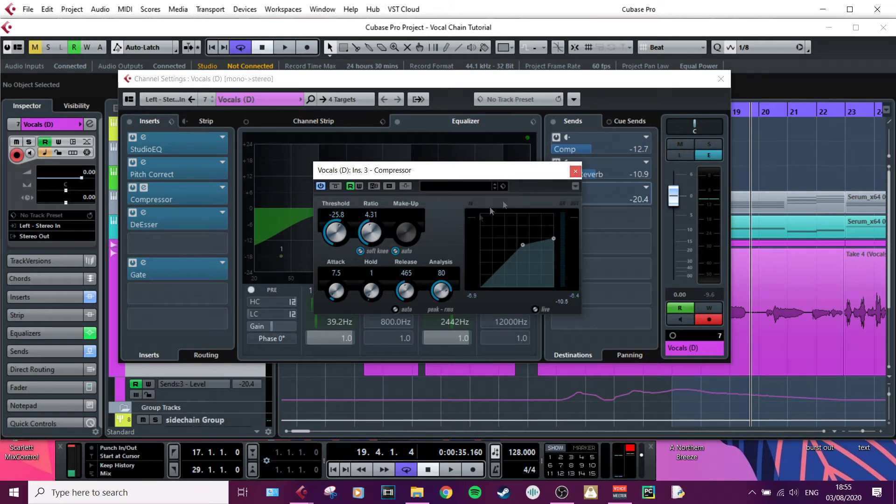
pyautogui.click(395, 252)
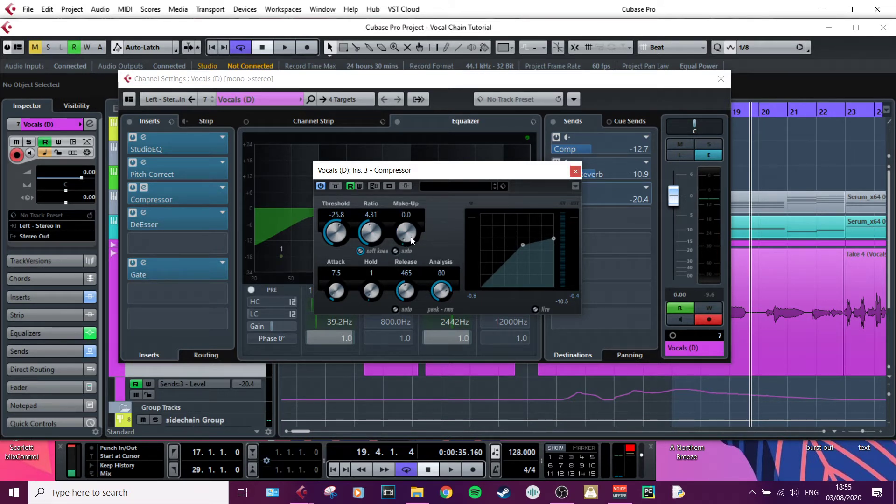
pyautogui.click(576, 171)
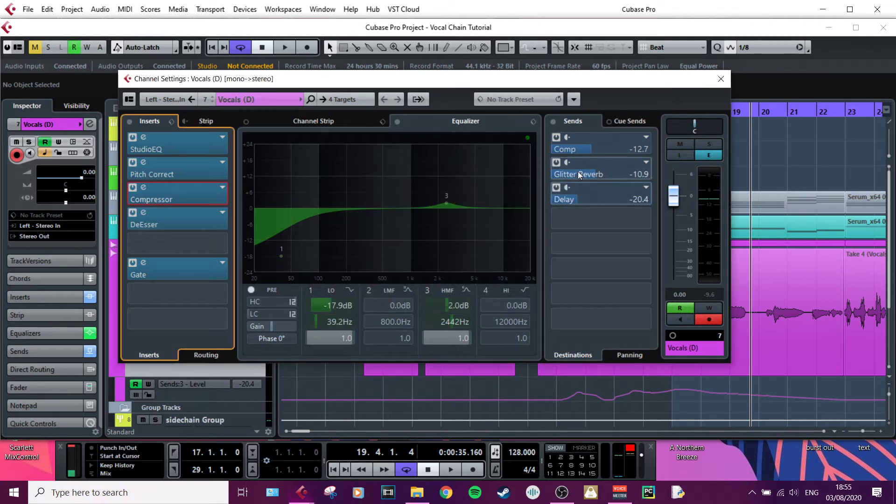
# - Play the vocals and adjust the DeEsser insert's upper filter limit to 10.77 kHz and its reduction to 4.0
pyautogui.click(144, 212)
pyautogui.moveTo(671, 77); pyautogui.dragTo(417, 79)
pyautogui.press('space')
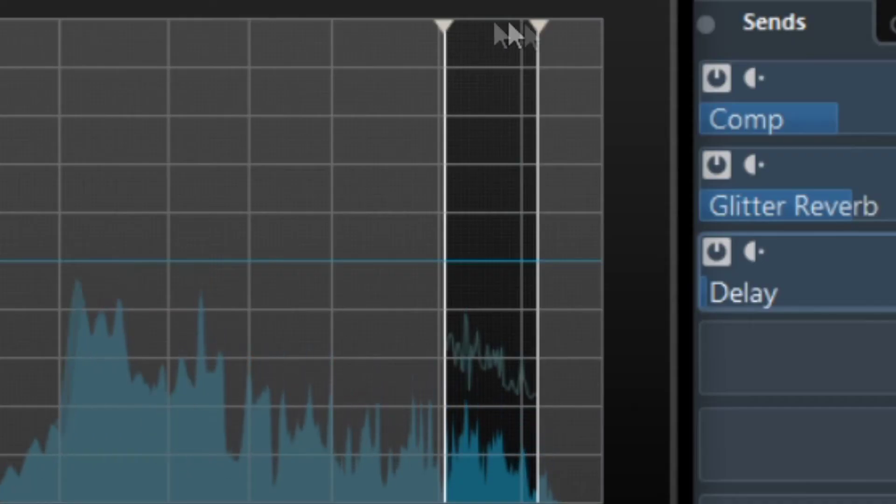
pyautogui.moveTo(539, 28); pyautogui.dragTo(493, 28)
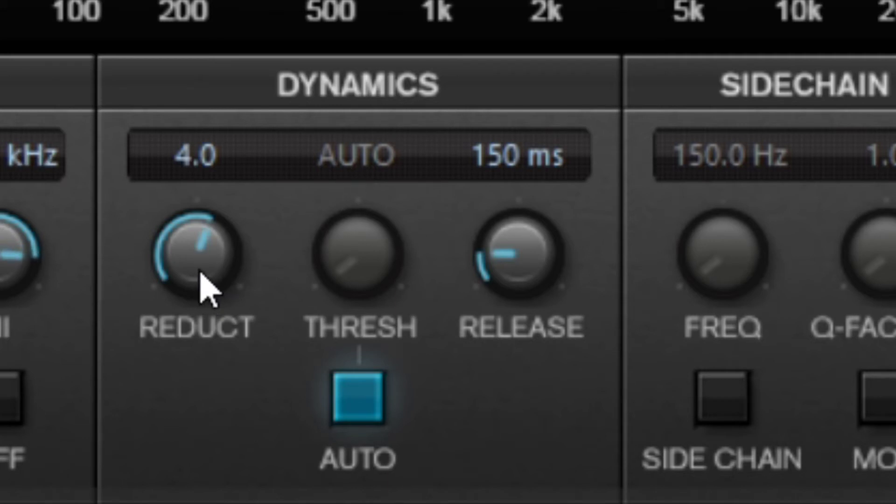
pyautogui.moveTo(204, 276); pyautogui.dragTo(217, 260)
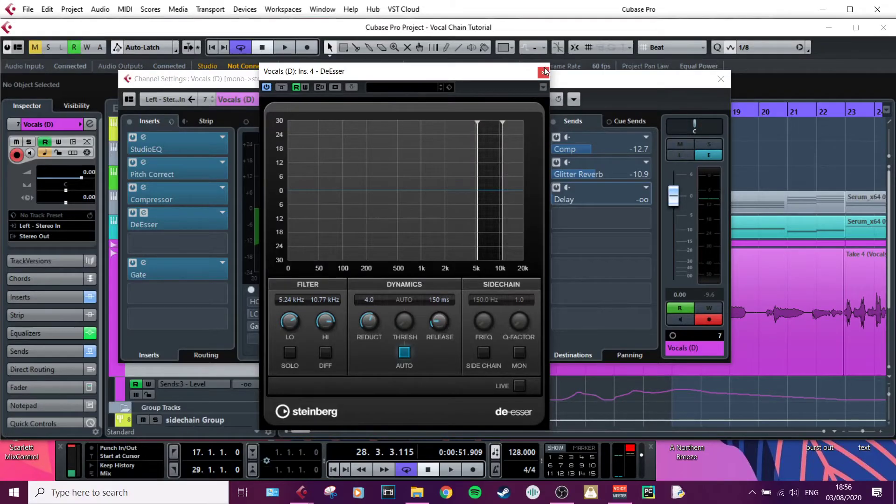
pyautogui.click(537, 72)
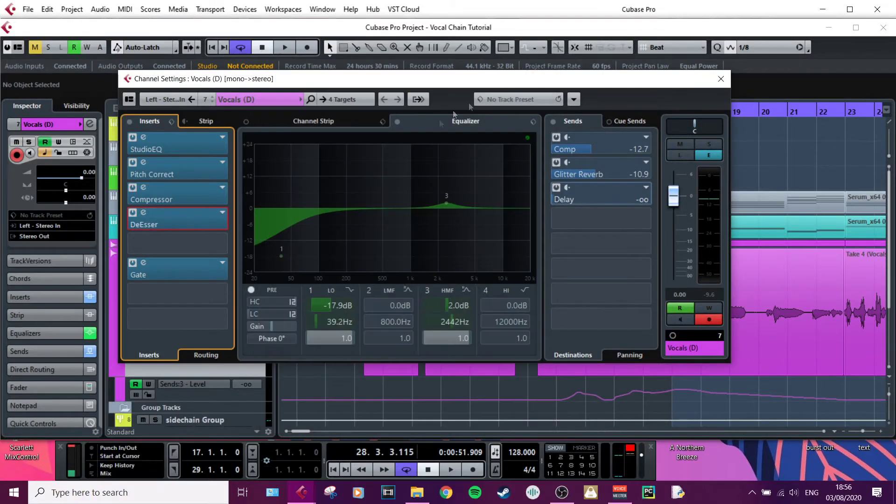
# - Examine the Gate insert on Vocals (D) during playback, stop playback and close the channel settings
pyautogui.click(144, 264)
pyautogui.moveTo(193, 161); pyautogui.dragTo(350, 144)
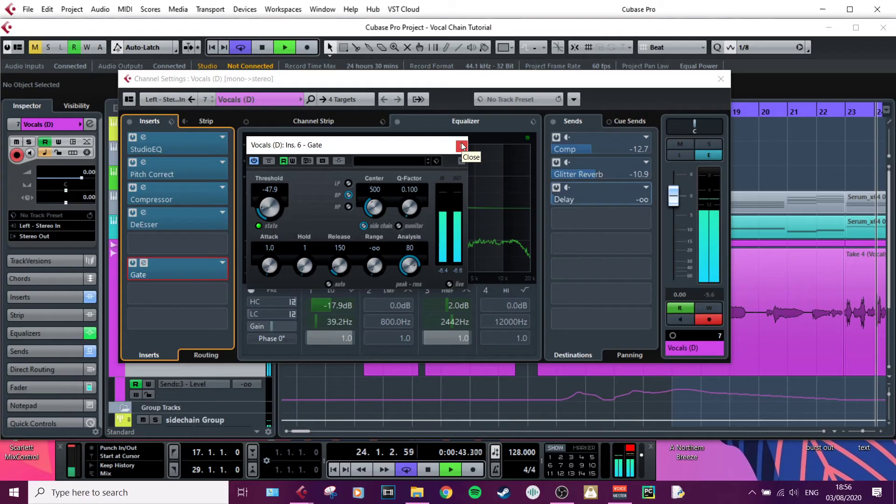
pyautogui.click(793, 31)
pyautogui.press('space')
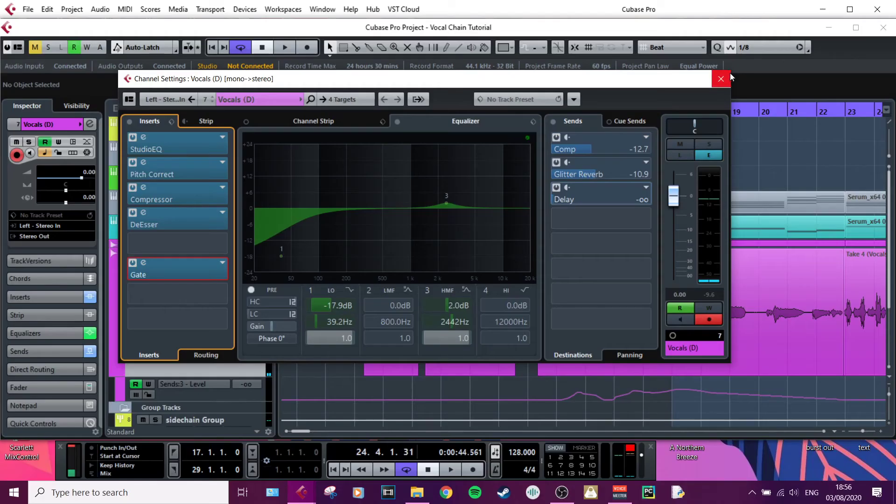
pyautogui.click(724, 77)
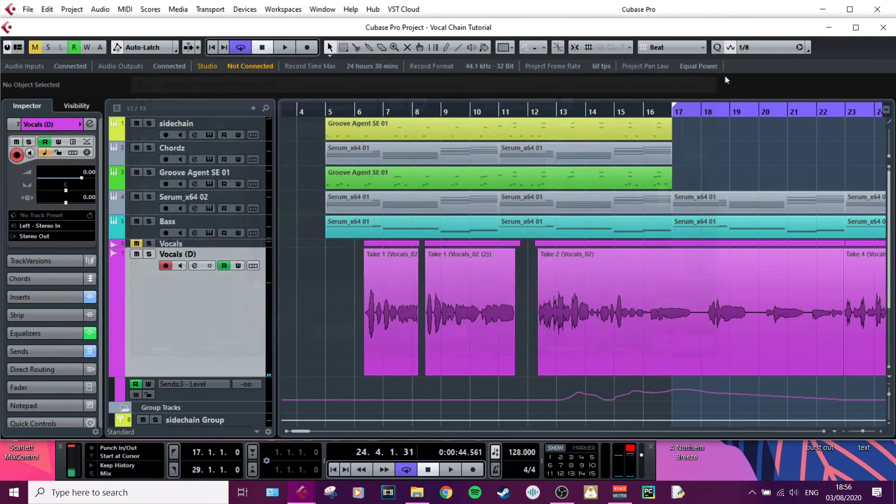
# - Start adding an FX channel track and choose the Stereo configuration
pyautogui.rightClick(232, 253)
pyautogui.moveTo(284, 206)
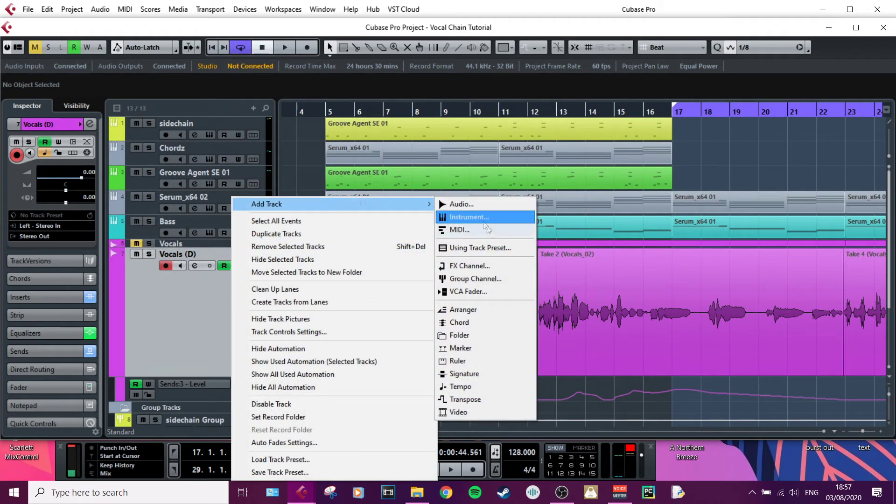
pyautogui.click(483, 265)
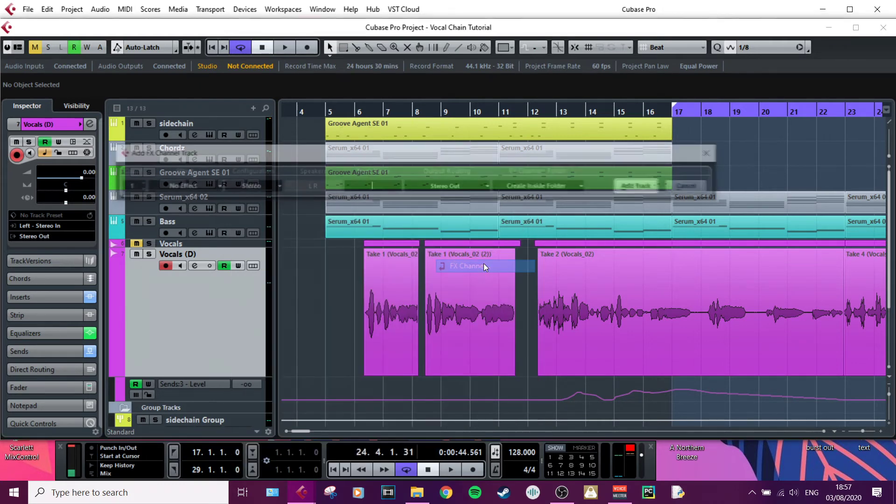
pyautogui.moveTo(293, 161); pyautogui.dragTo(344, 227)
pyautogui.click(296, 254)
pyautogui.click(310, 279)
pyautogui.click(311, 256)
pyautogui.click(311, 268)
pyautogui.click(309, 279)
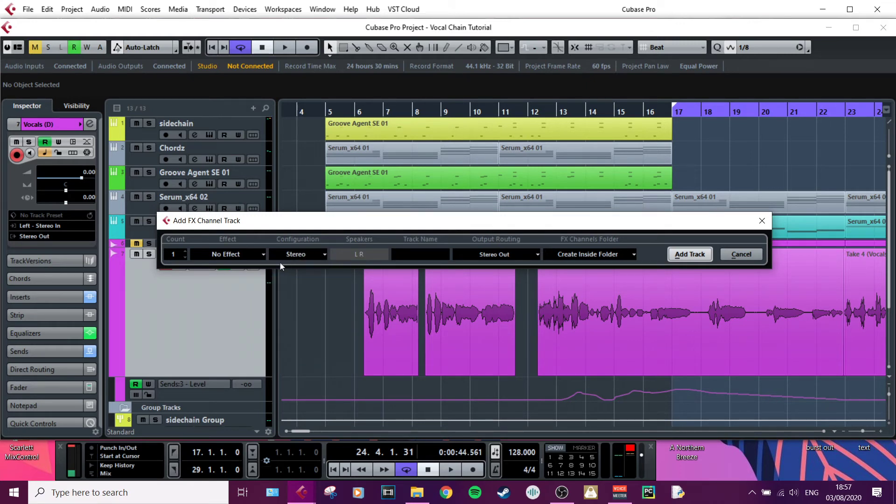
# - Browse the effect choices for the new FX channel, enter a track name and cancel adding the track
pyautogui.click(257, 256)
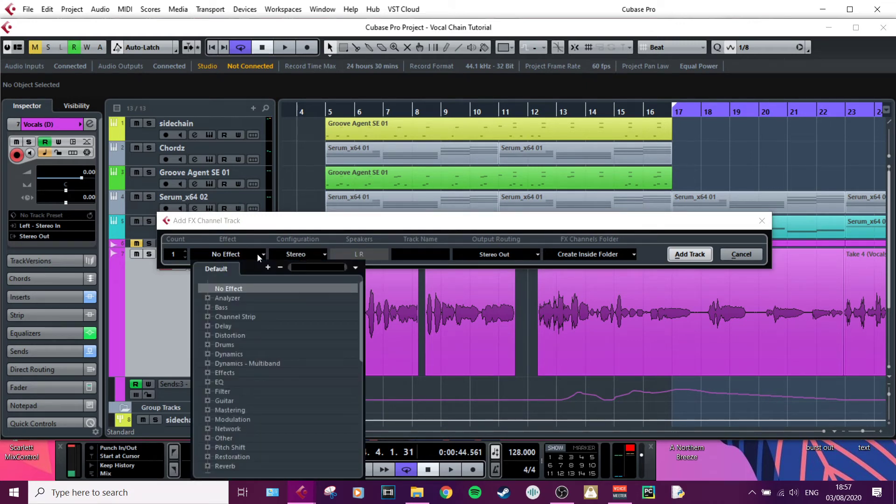
pyautogui.click(258, 256)
pyautogui.click(414, 256)
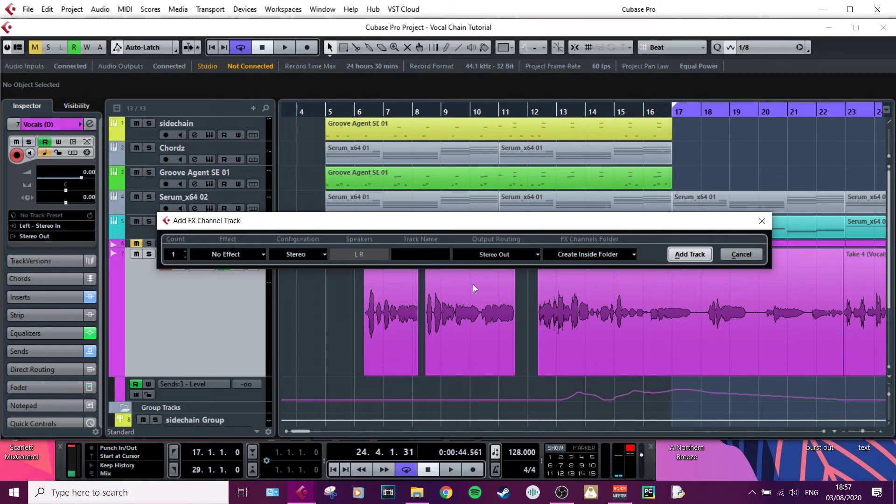
pyautogui.write('whater')
pyautogui.click(741, 255)
# - Examine the Compressor and CLA-2A Stereo inserts in the Comp FX channel's settings
pyautogui.scroll(-3, 287, 264)
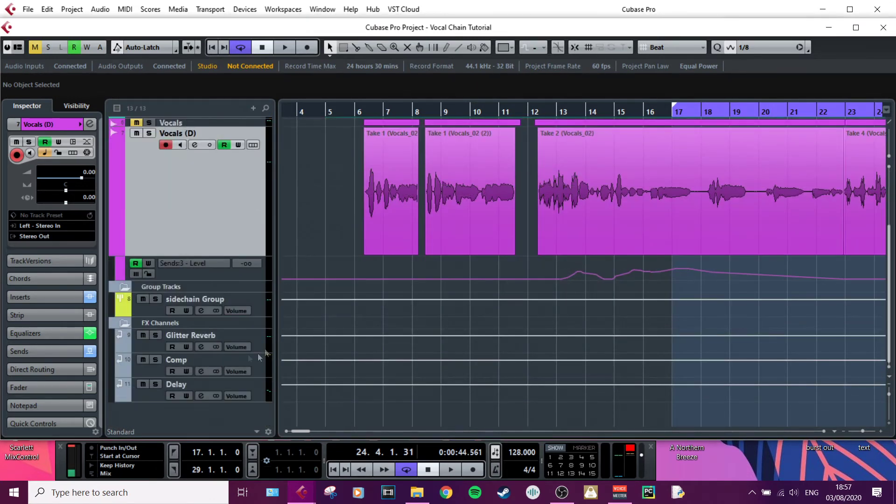
pyautogui.click(148, 372)
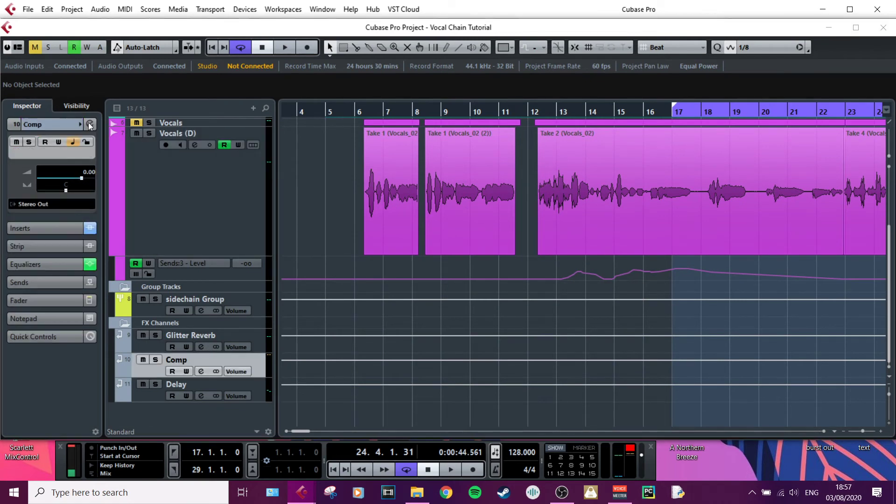
pyautogui.click(88, 123)
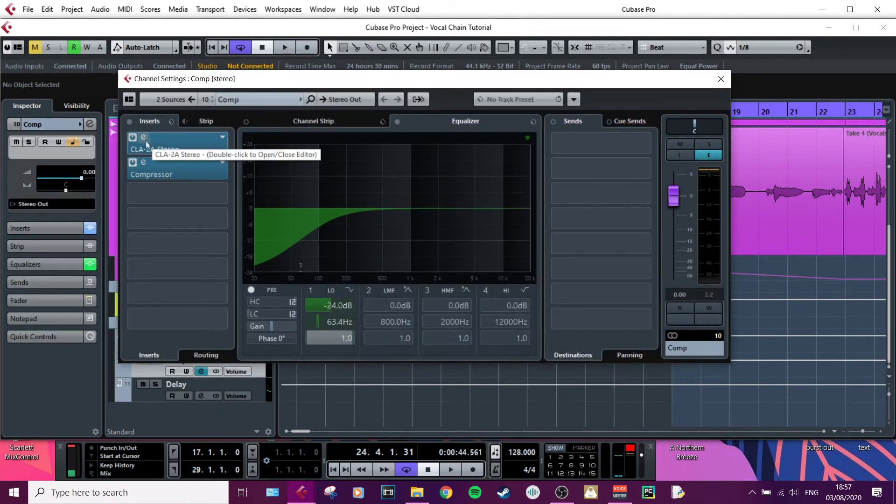
pyautogui.click(144, 164)
pyautogui.moveTo(239, 113); pyautogui.dragTo(546, 82)
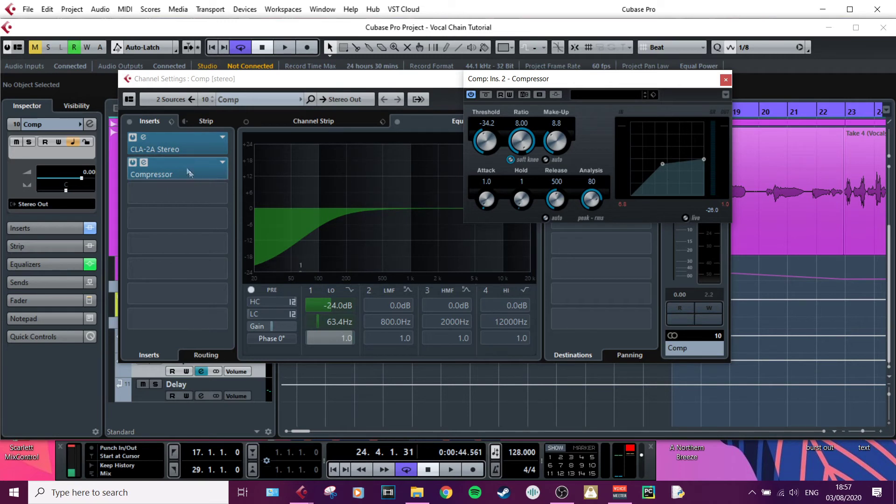
pyautogui.click(144, 137)
pyautogui.moveTo(378, 112); pyautogui.dragTo(351, 233)
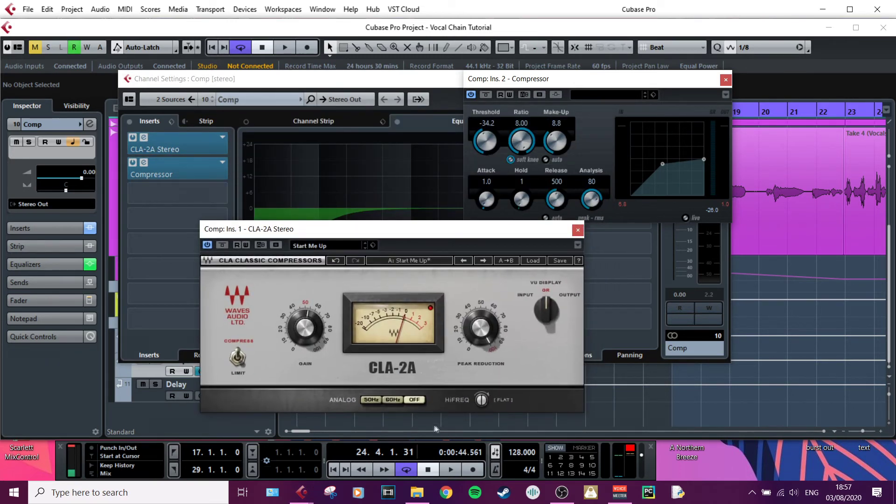
pyautogui.click(578, 231)
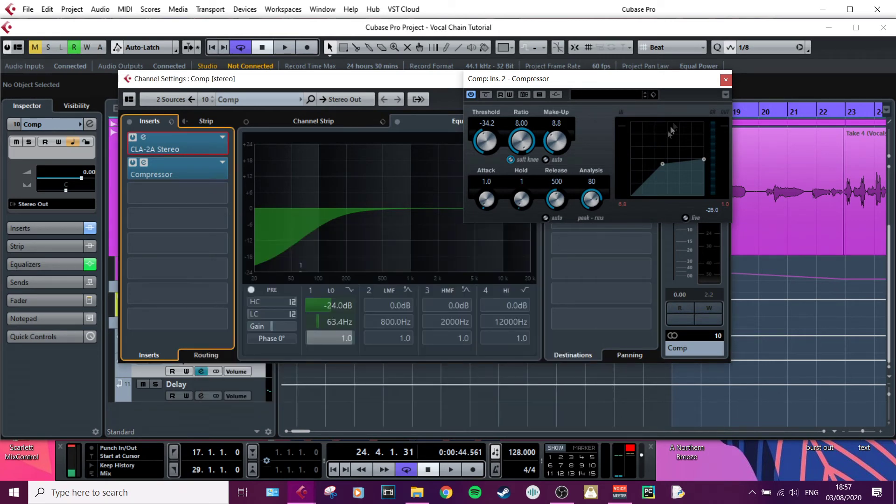
pyautogui.click(726, 79)
# - Switch to the Glitter Reverb FX channel and examine its REVelation insert's settings and preset
pyautogui.press('Up')
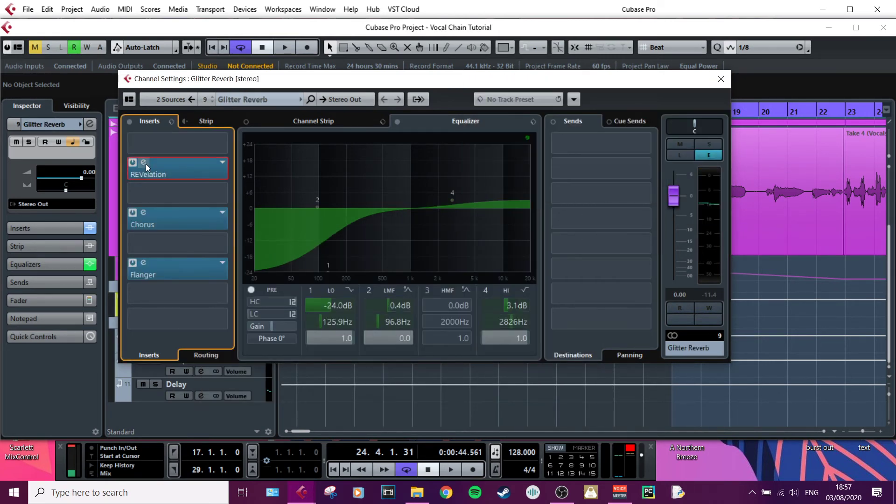
pyautogui.click(146, 164)
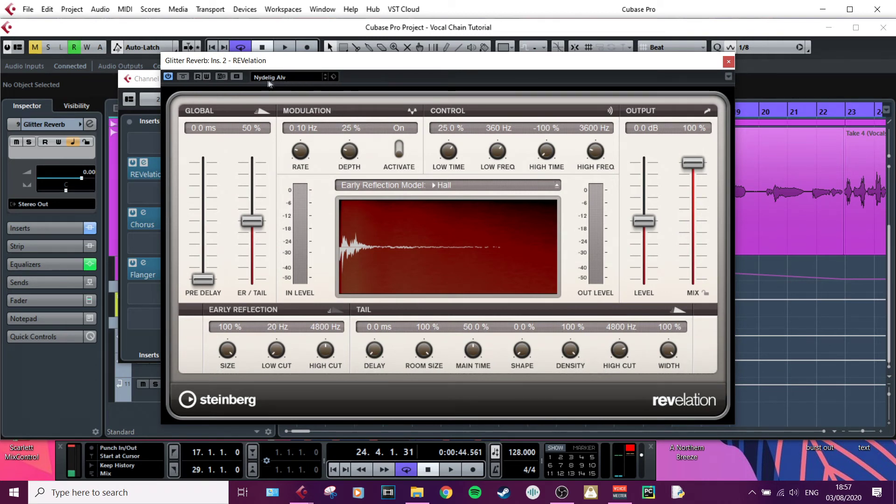
pyautogui.click(732, 62)
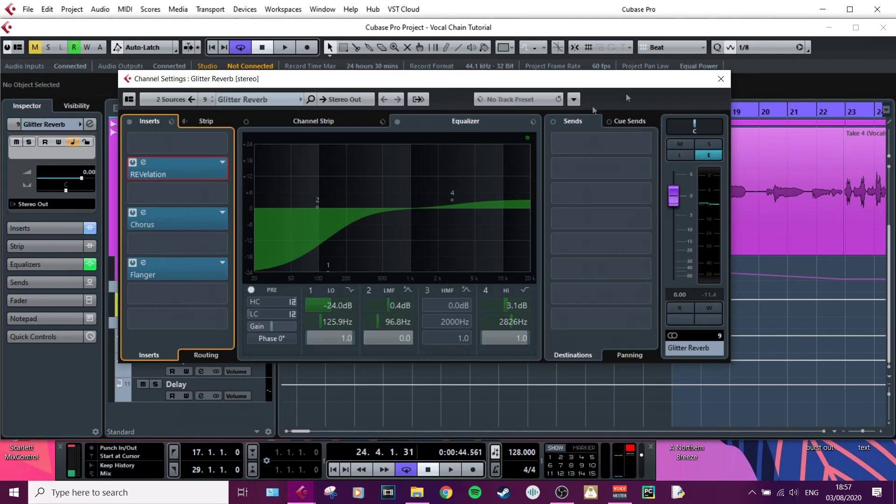
# - Examine the Chorus and Flanger inserts on the Glitter Reverb channel and close the channel settings
pyautogui.click(143, 213)
pyautogui.click(143, 262)
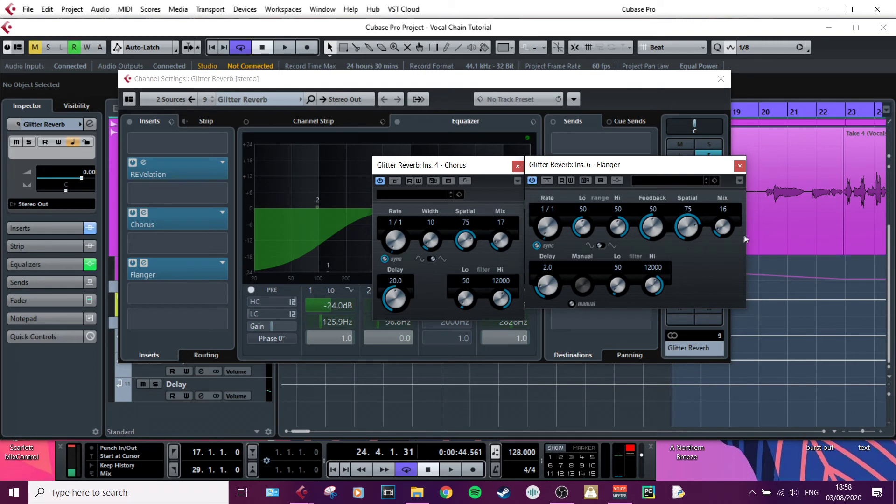
pyautogui.click(740, 165)
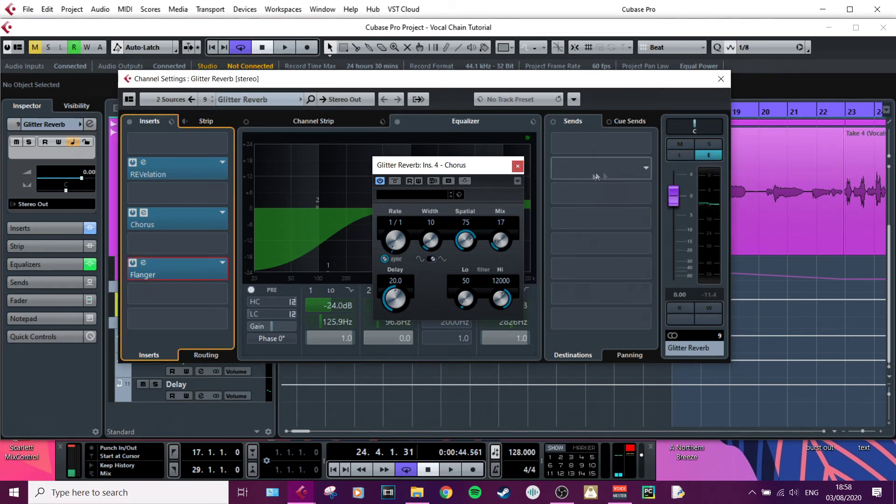
pyautogui.click(518, 166)
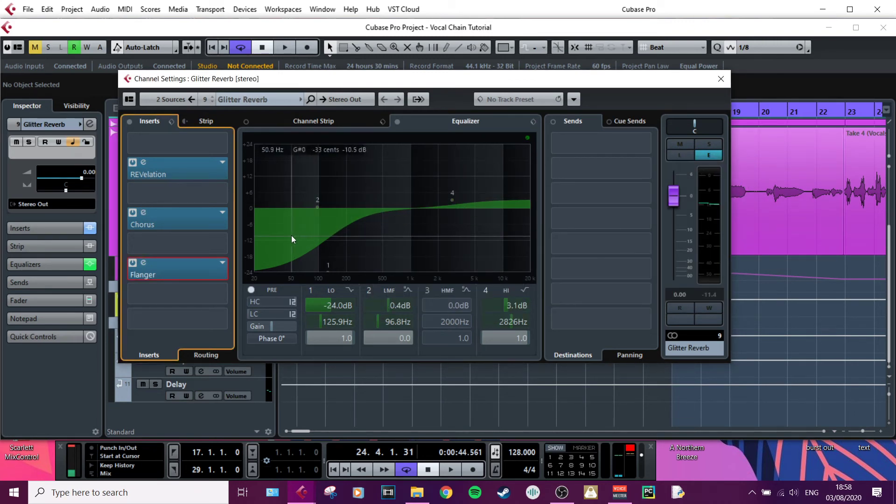
pyautogui.click(720, 79)
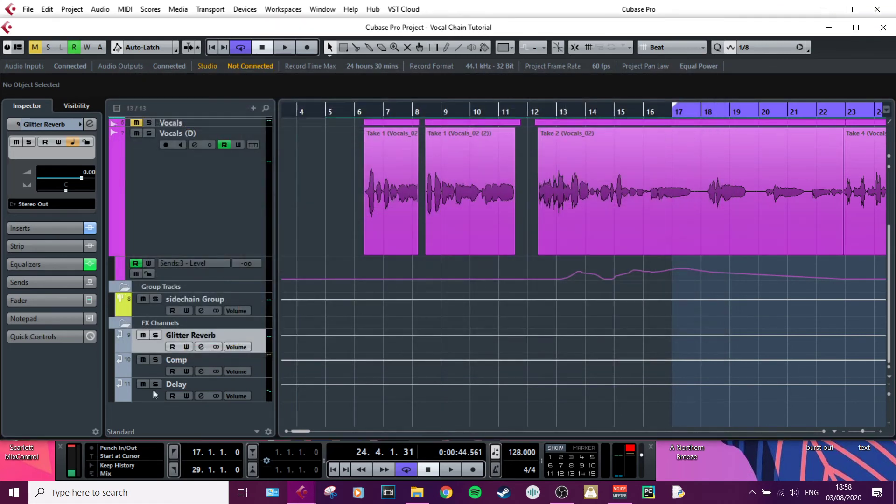
# - Examine the Delay FX channel's inserts and equalizer curve, and close its channel settings
pyautogui.click(87, 124)
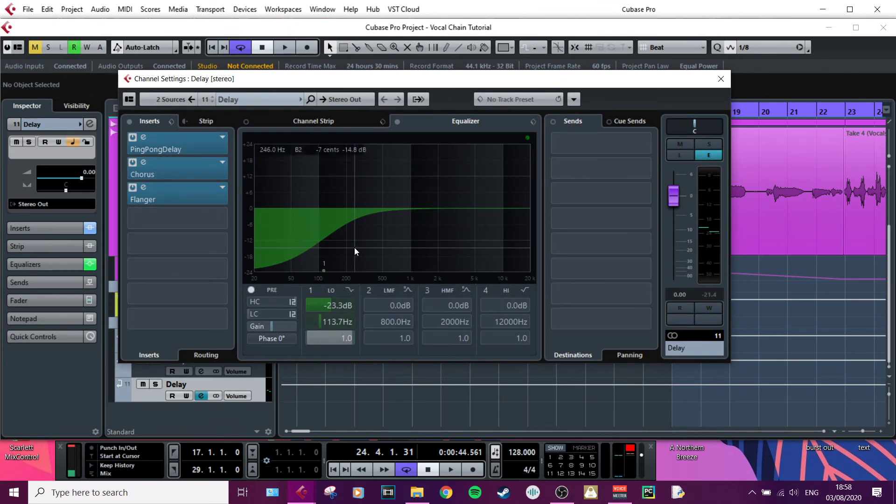
pyautogui.click(722, 79)
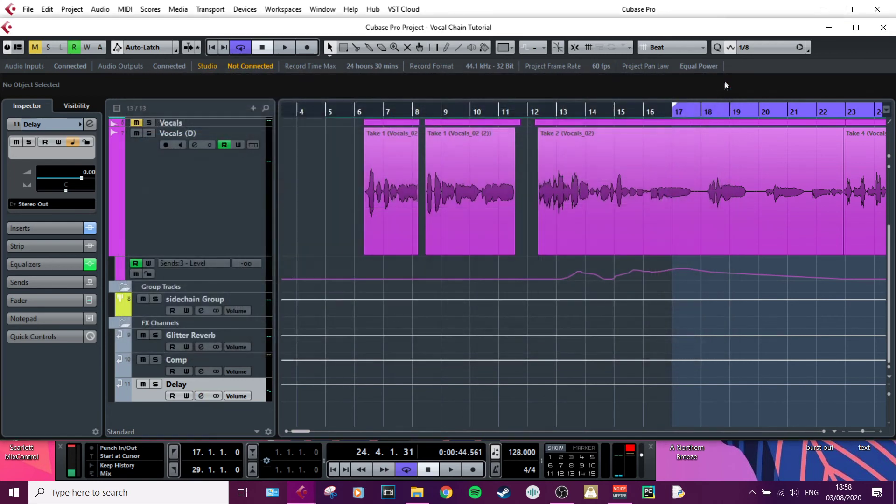
# - Place the playhead at bar 12, just before the Take 2 vocal clip, and survey the whole arrangement
pyautogui.click(532, 111)
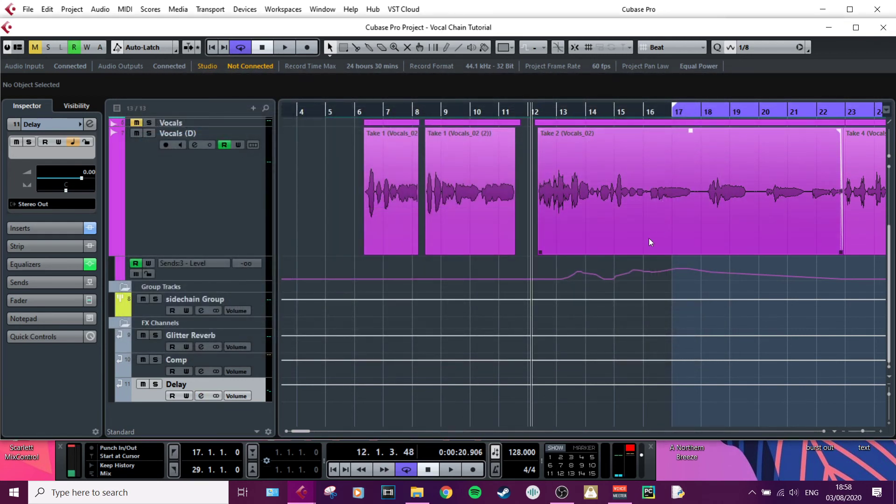
pyautogui.hscroll(6, 651, 242)
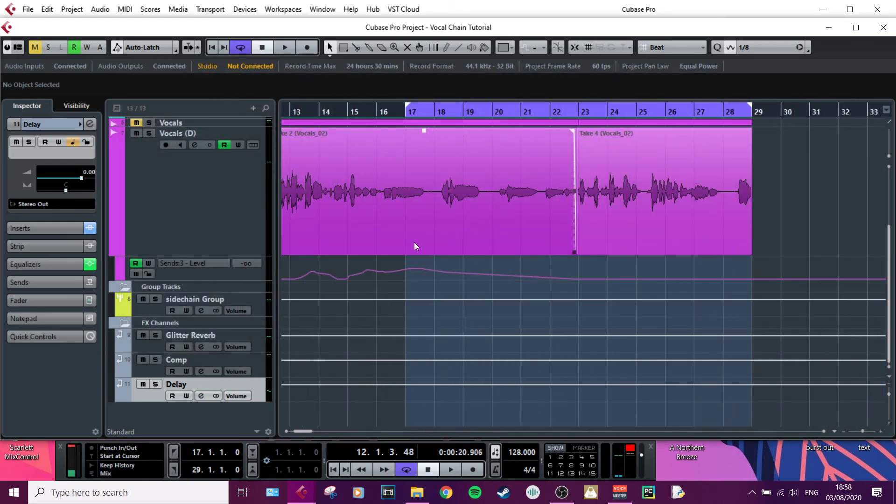
pyautogui.scroll(5, 414, 243)
pyautogui.press('g')
pyautogui.press('g')
pyautogui.press('g')
pyautogui.press('g')
pyautogui.press('g')
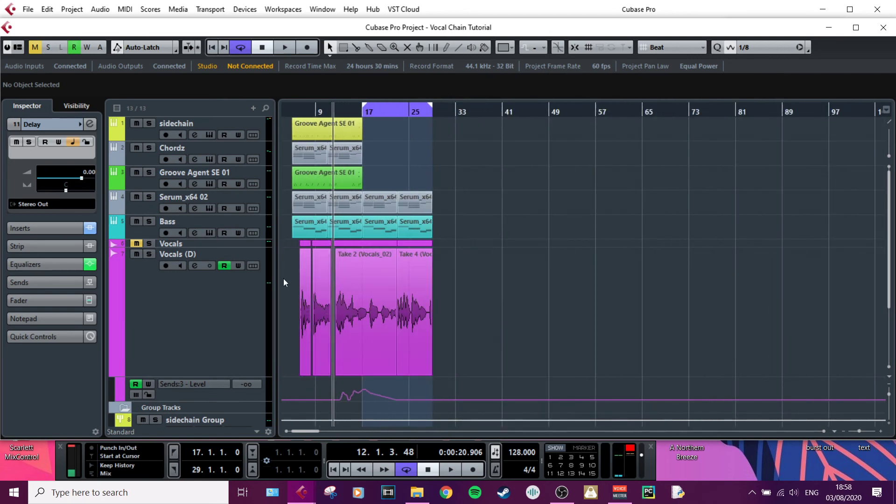
pyautogui.press('h')
pyautogui.press('h')
pyautogui.press('h')
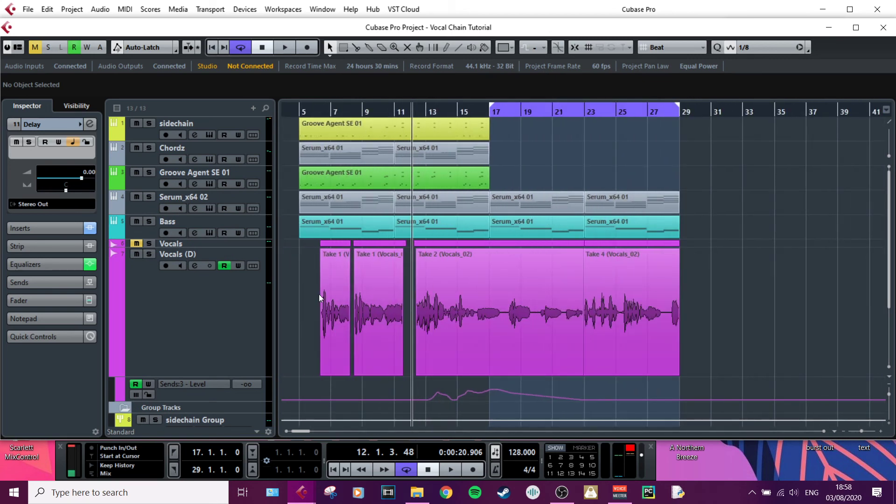
# - Select and enlarge the Sends:3 - Level automation lane of Vocals (D) to examine its curve
pyautogui.scroll(-3, 318, 294)
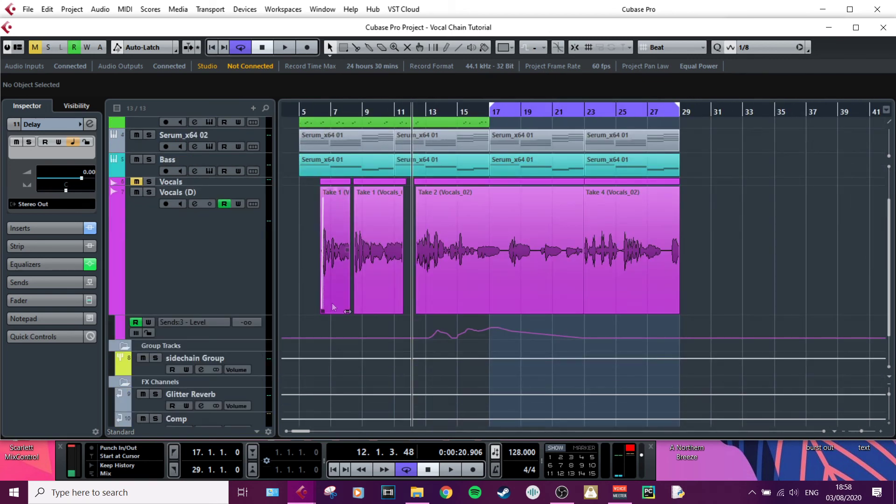
pyautogui.click(223, 332)
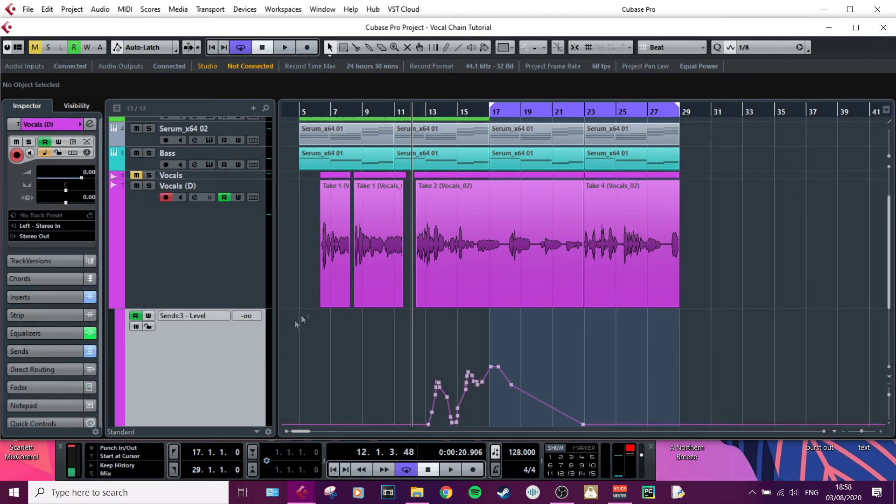
pyautogui.scroll(-6, 309, 311)
pyautogui.scroll(9, 326, 292)
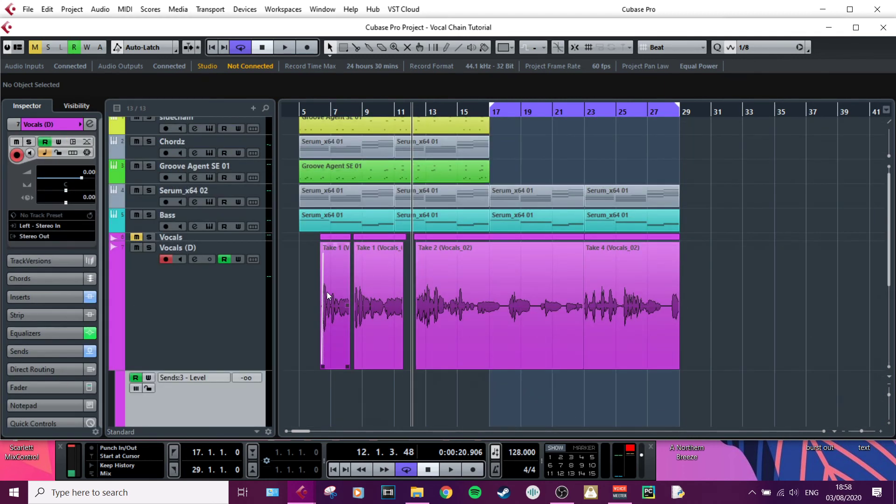